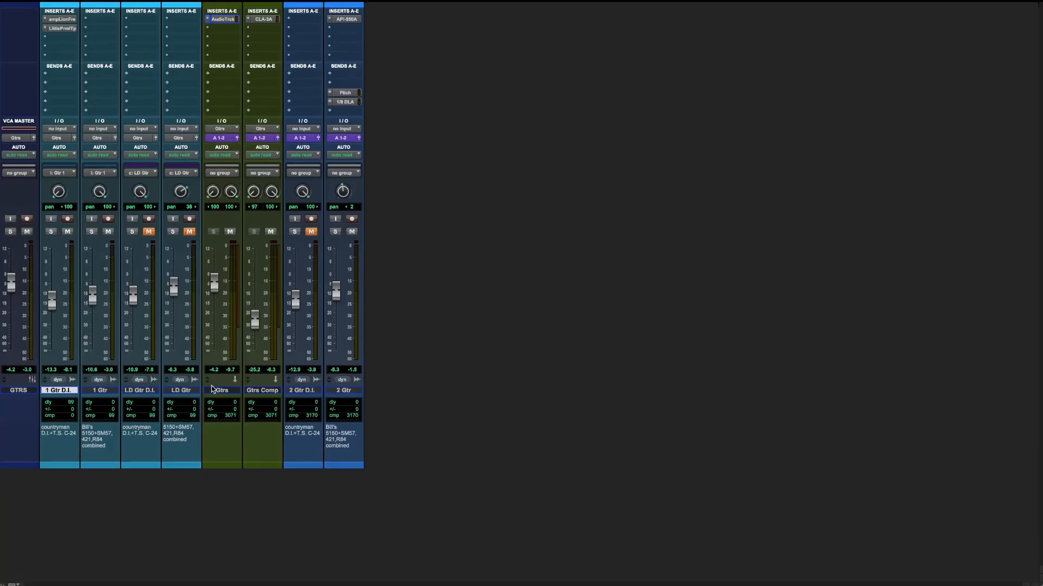
Step: Select the Gtrs aux track and inspect its AudioTrack plug-in settings, then close the plug-in window
{"action": "left_click", "coordinate": [261, 391]}
{"action": "left_click", "coordinate": [237, 391]}
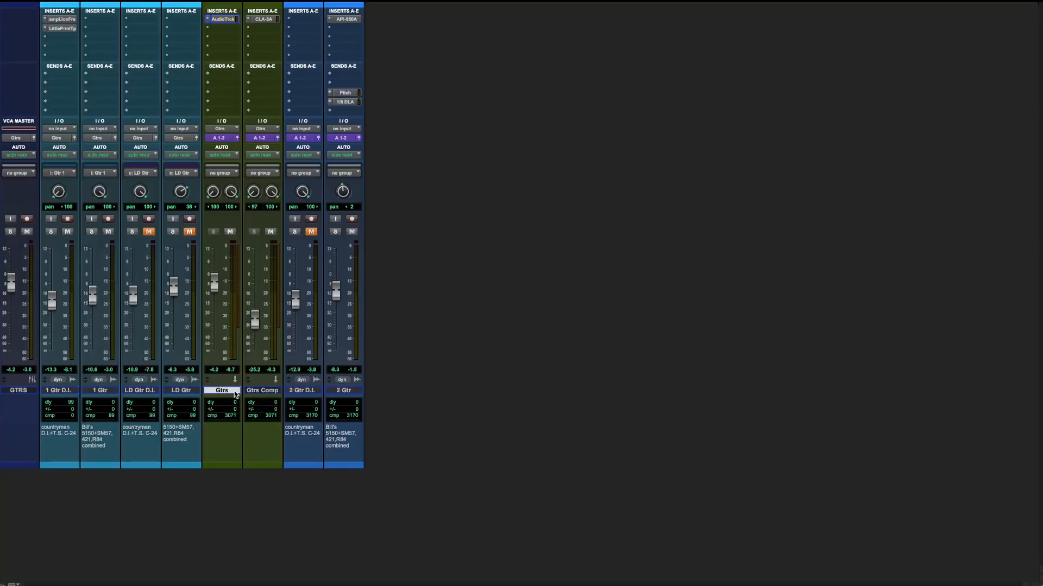
{"action": "left_click", "coordinate": [227, 19]}
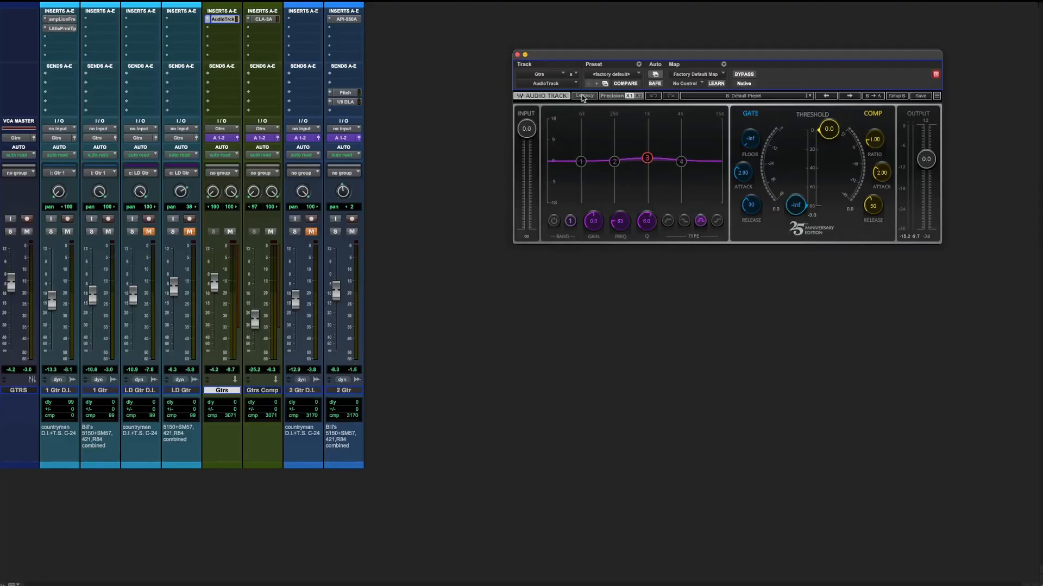
{"action": "left_click", "coordinate": [517, 55]}
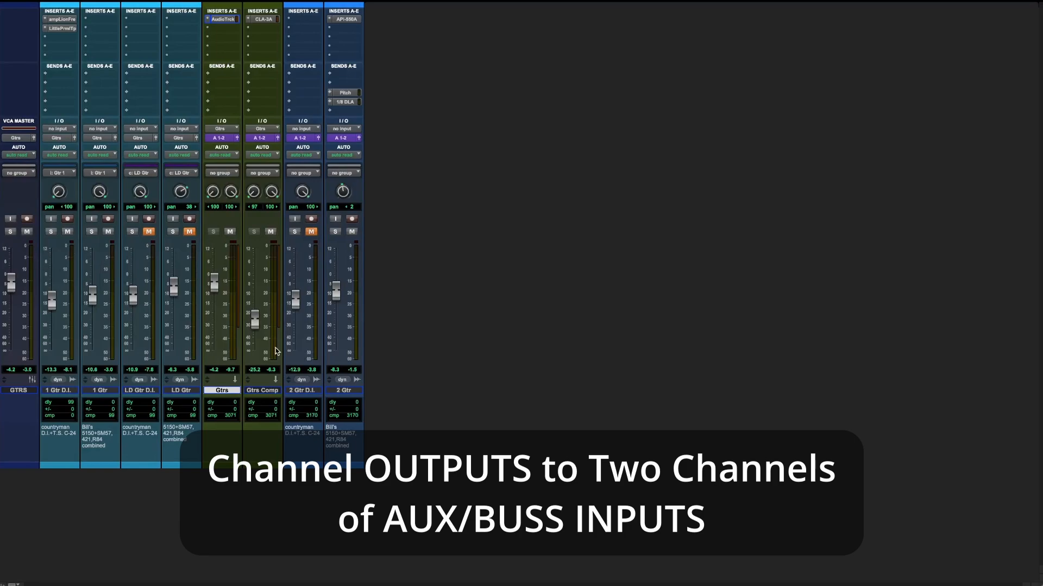
Step: Select the Gtrs Comp track and inspect its CLA-3A compressor settings, closing the plug-in window when done
{"action": "left_click", "coordinate": [266, 391]}
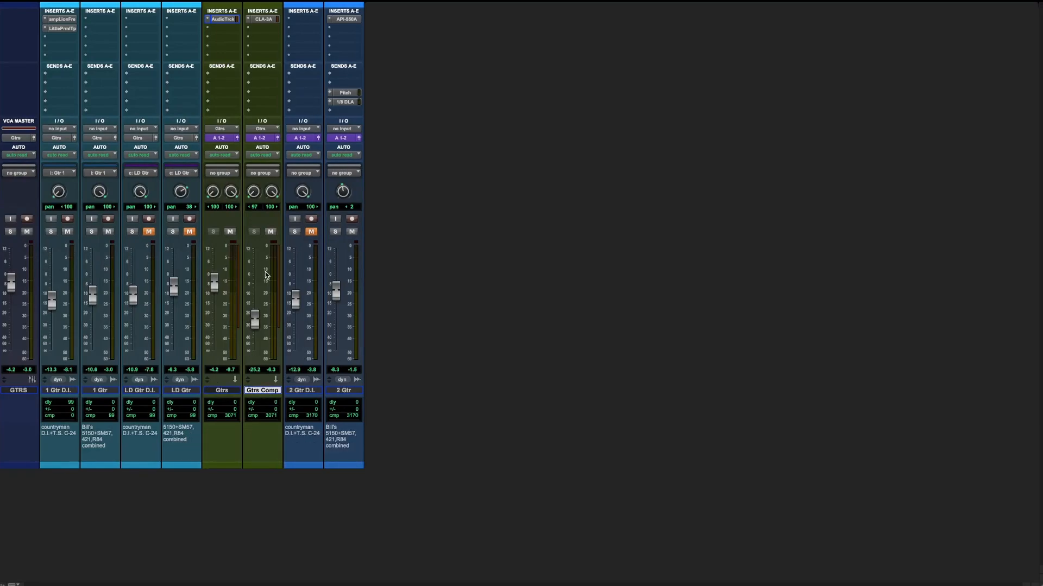
{"action": "left_click", "coordinate": [262, 20]}
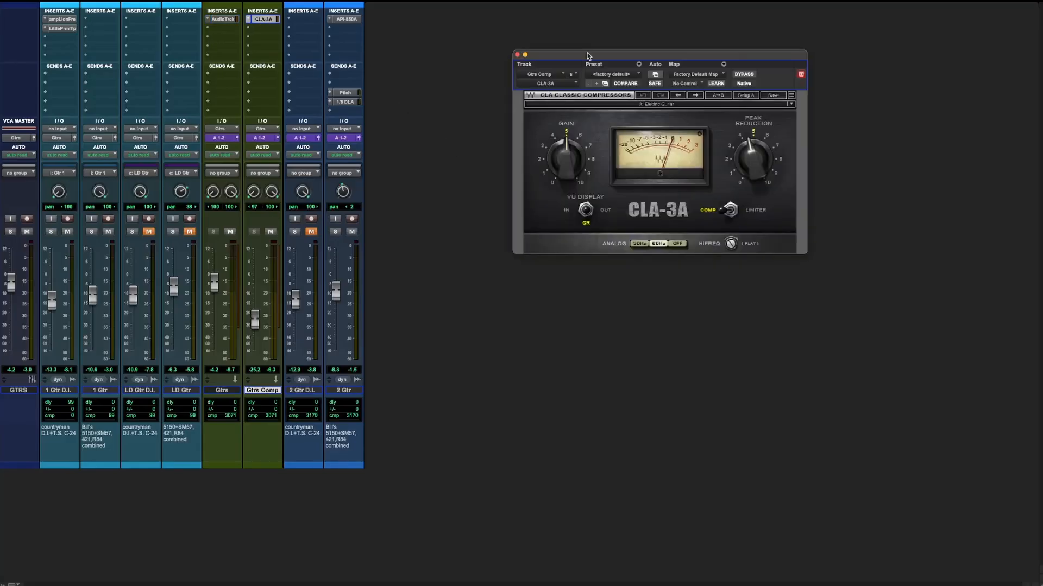
{"action": "left_click_drag", "start_coordinate": [588, 57], "coordinate": [509, 52]}
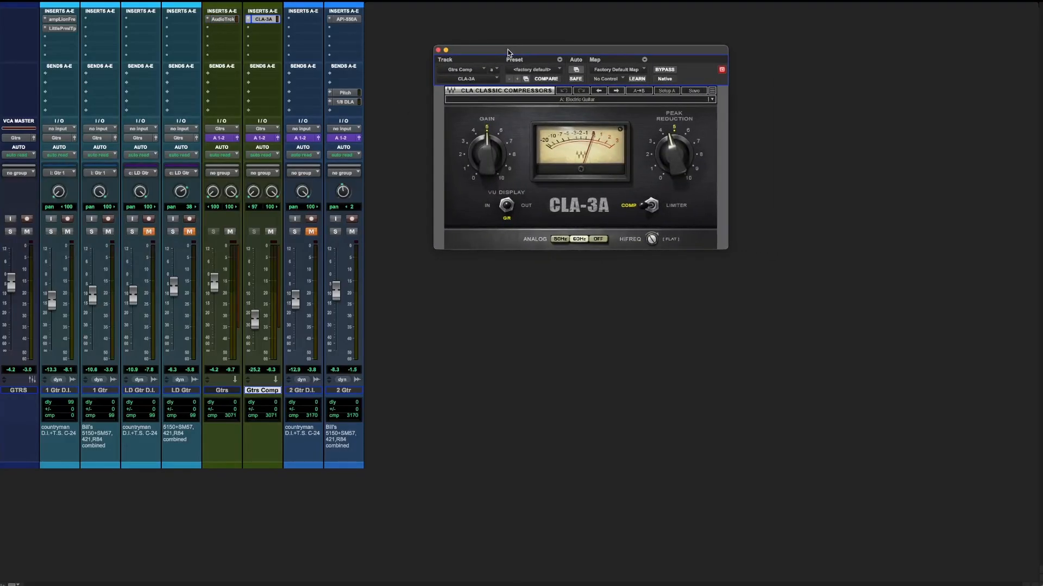
{"action": "left_click", "coordinate": [438, 50]}
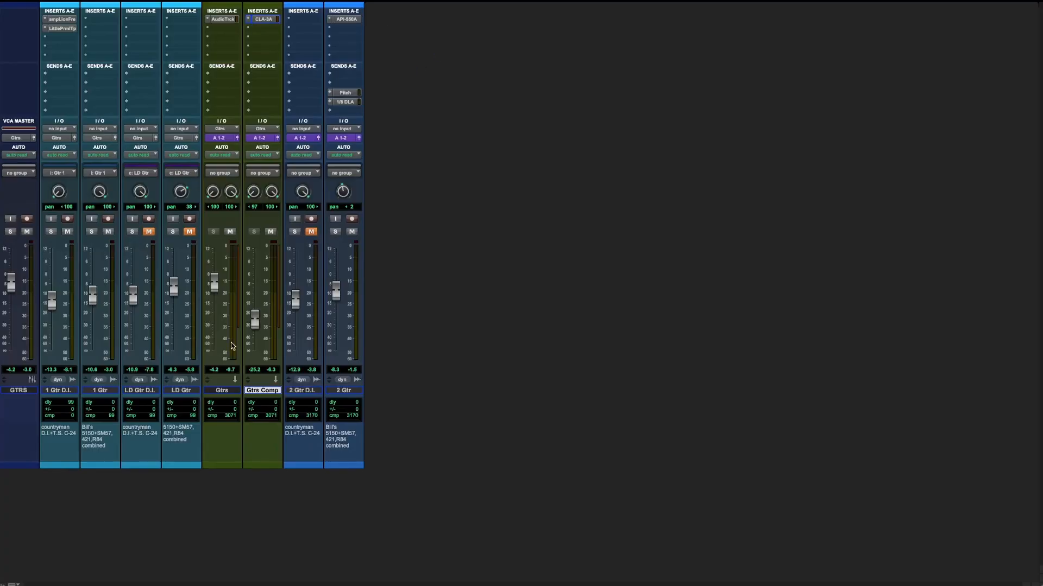
Step: Mute the Gtrs Comp track and unmute it again
{"action": "key", "text": "space"}
{"action": "left_click", "coordinate": [270, 231]}
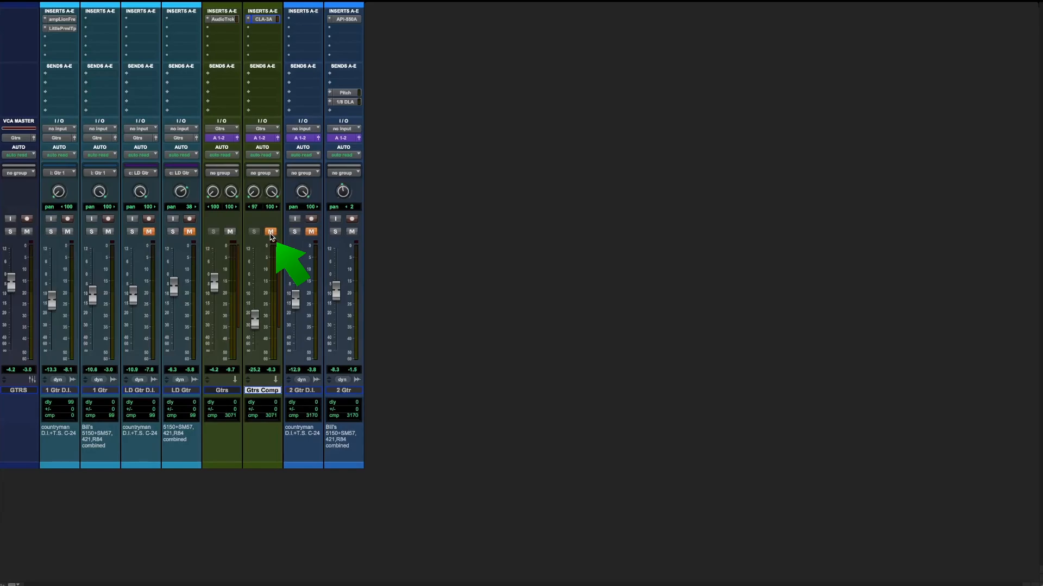
{"action": "left_click", "coordinate": [270, 231]}
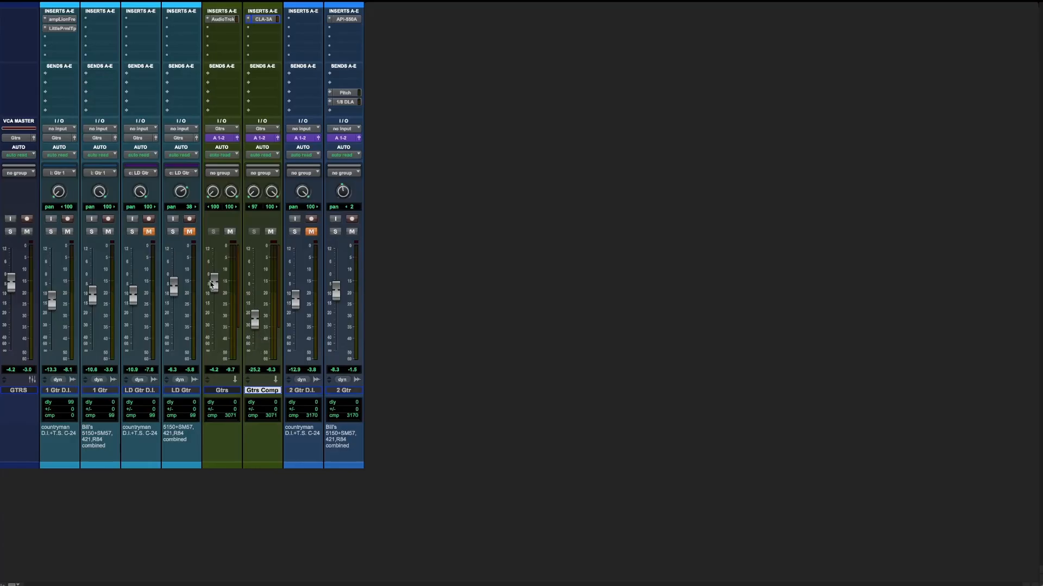
Step: Review the AudioTrack plug-in on Gtrs and the CLA-3A on Gtrs Comp, closing each window after viewing
{"action": "left_click", "coordinate": [222, 19]}
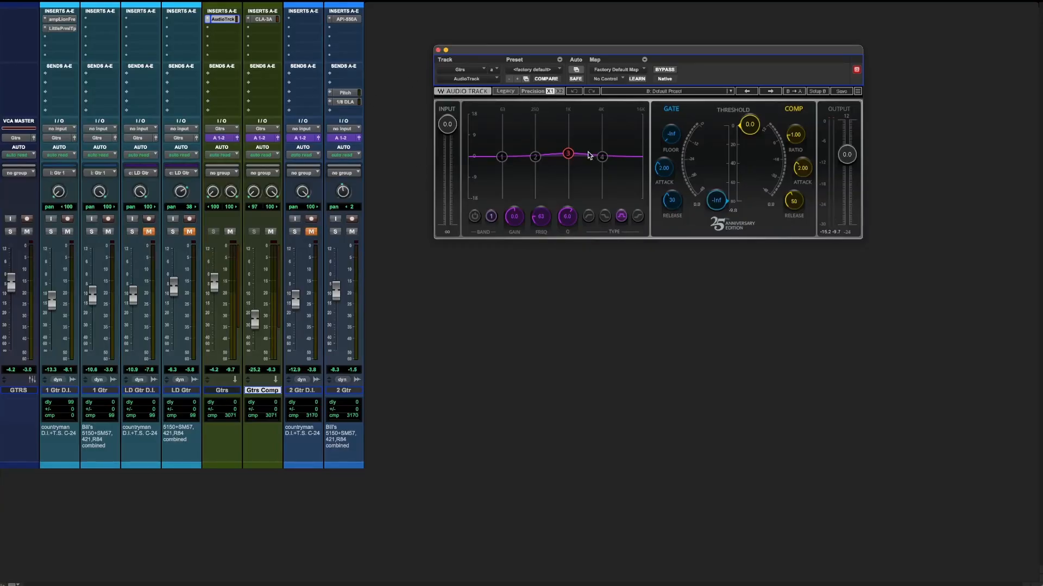
{"action": "left_click", "coordinate": [437, 50]}
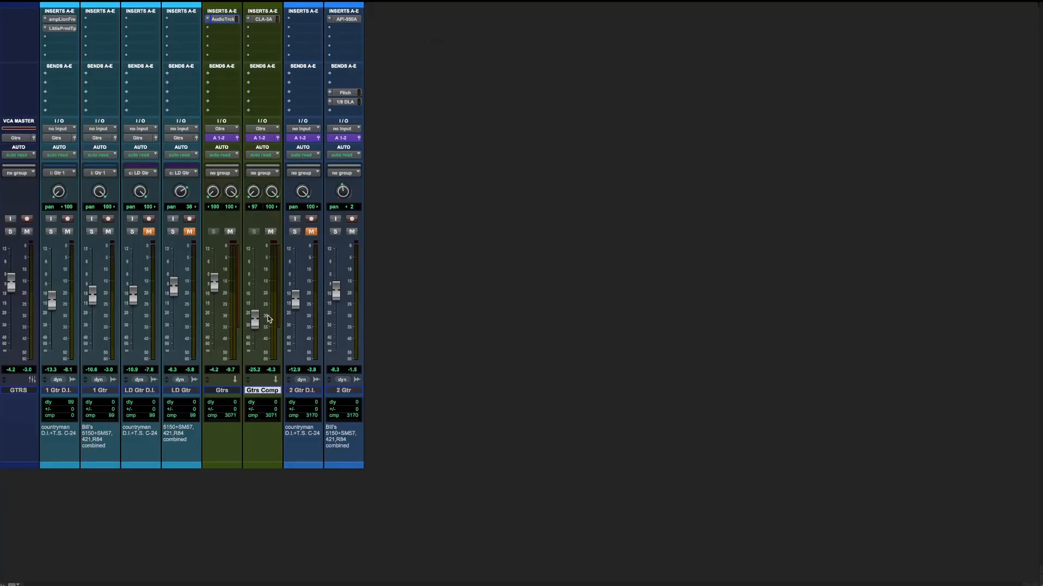
{"action": "left_click", "coordinate": [267, 20]}
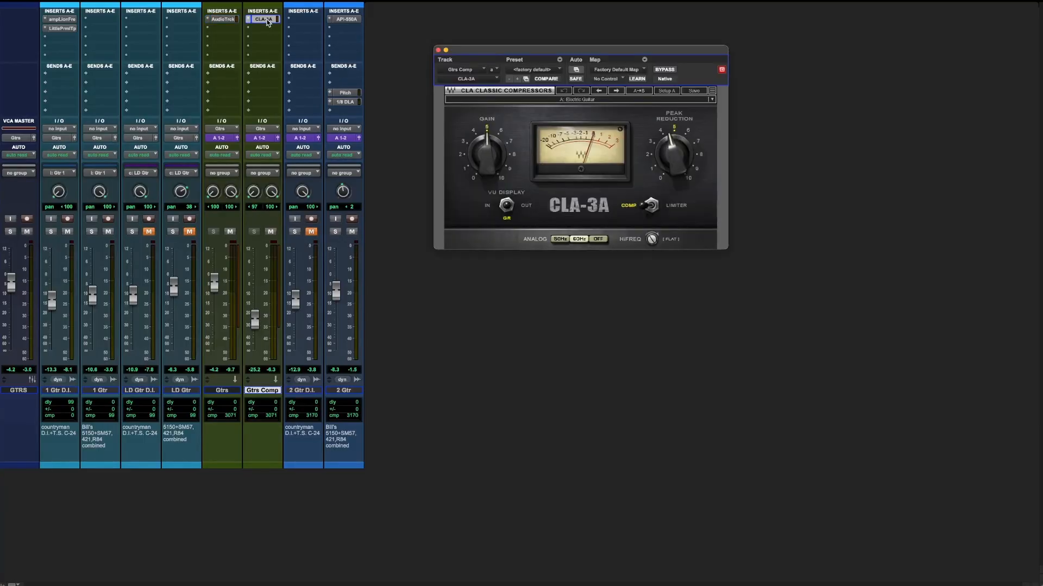
{"action": "left_click", "coordinate": [438, 50]}
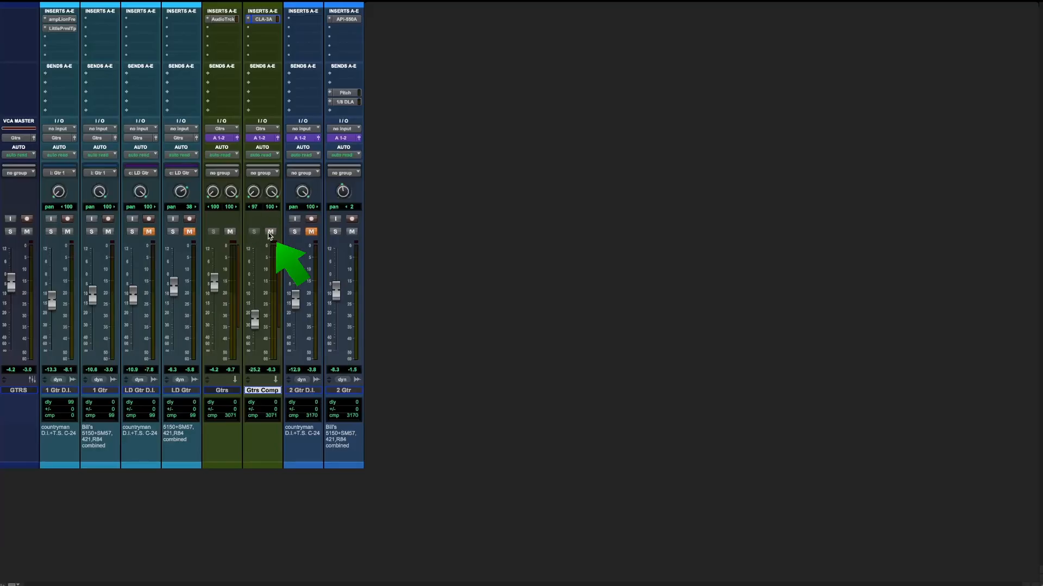
Step: Play the mix and repeatedly mute and unmute Gtrs Comp to compare it with and without parallel compression
{"action": "key", "text": "space"}
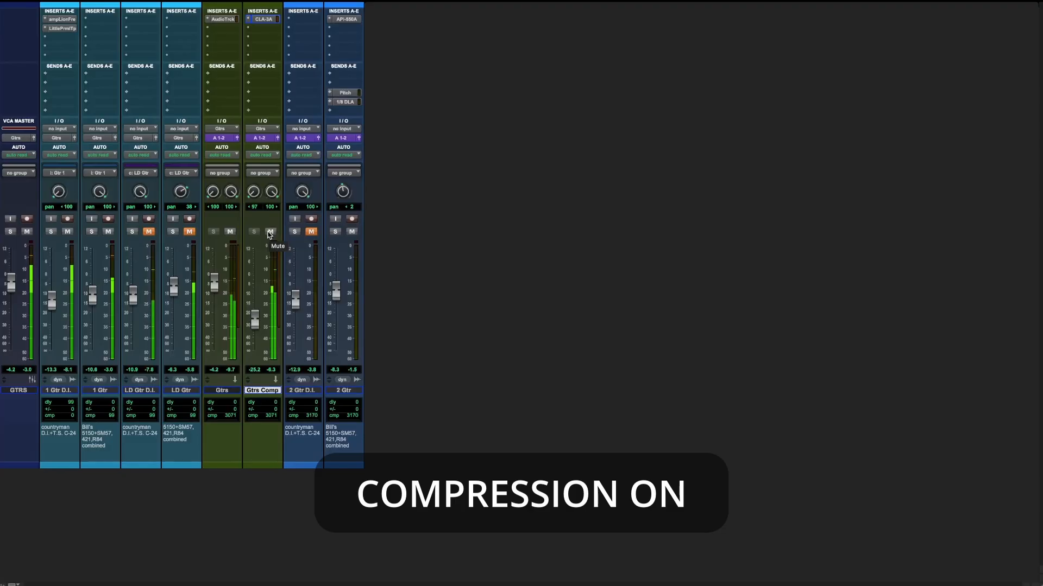
{"action": "left_click", "coordinate": [269, 232]}
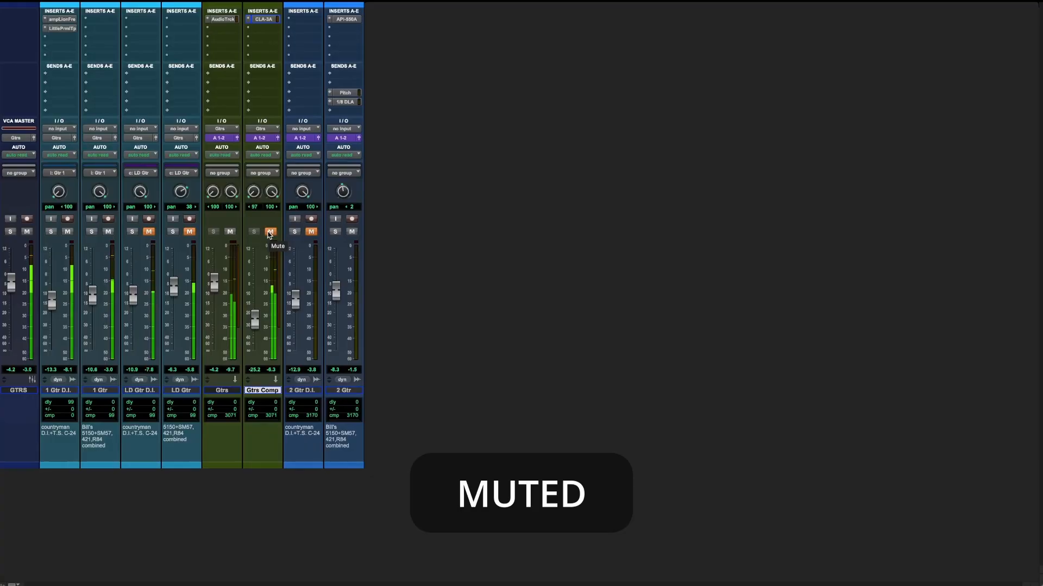
{"action": "left_click", "coordinate": [270, 232]}
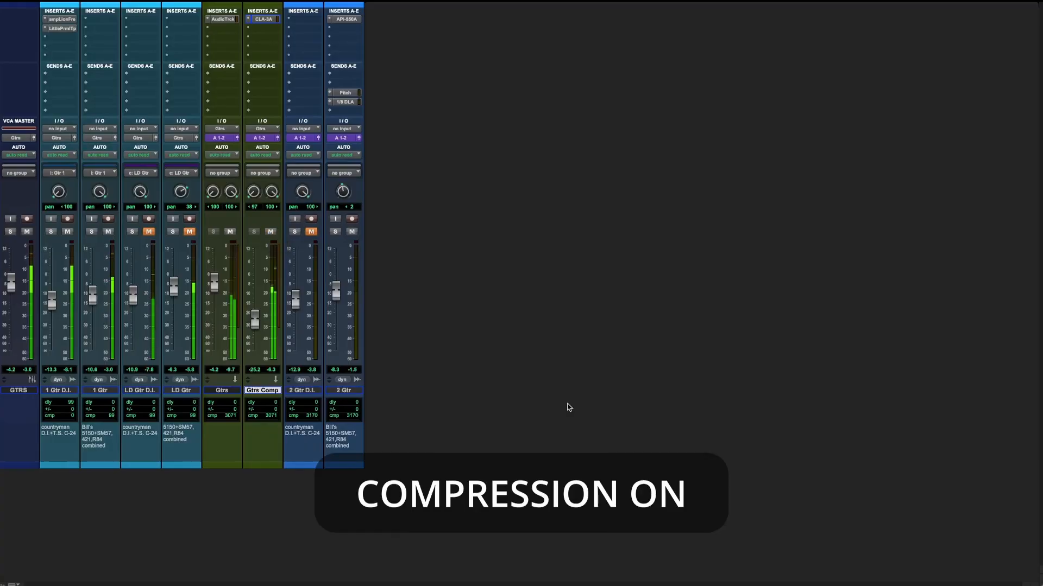
{"action": "key", "text": "shift+m"}
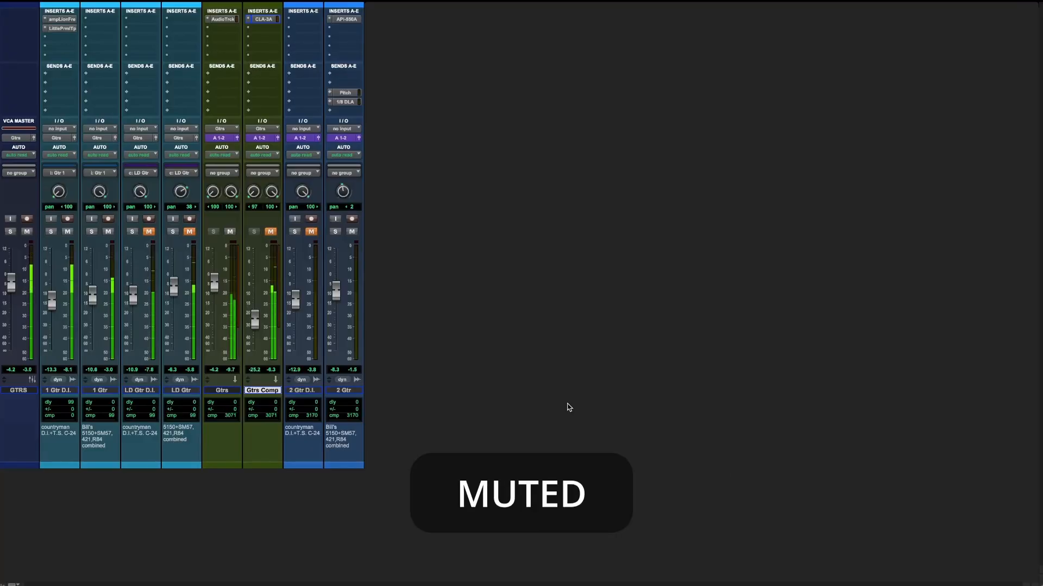
{"action": "key", "text": "shift+m"}
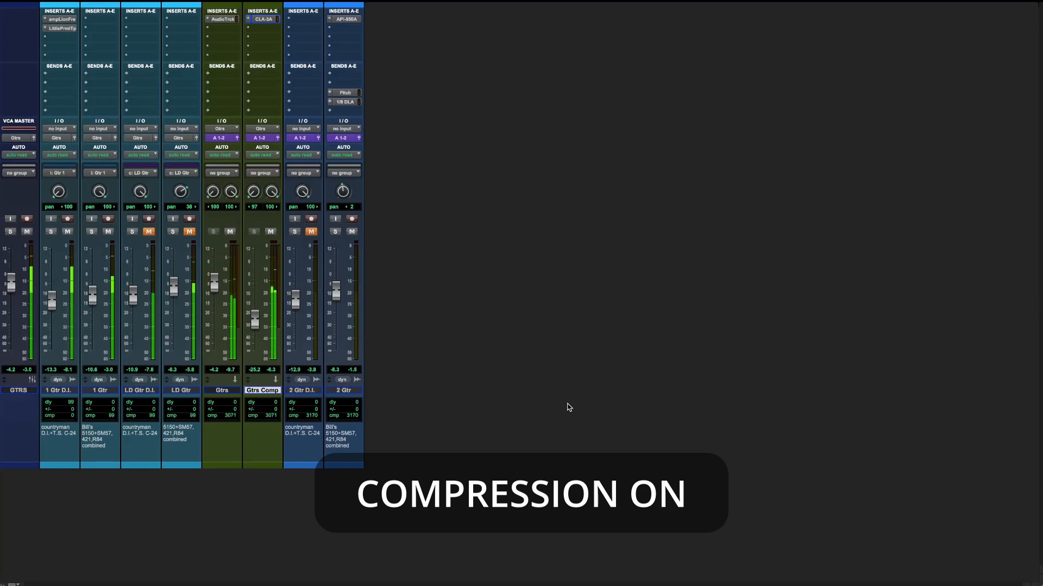
{"action": "key", "text": "shift+m"}
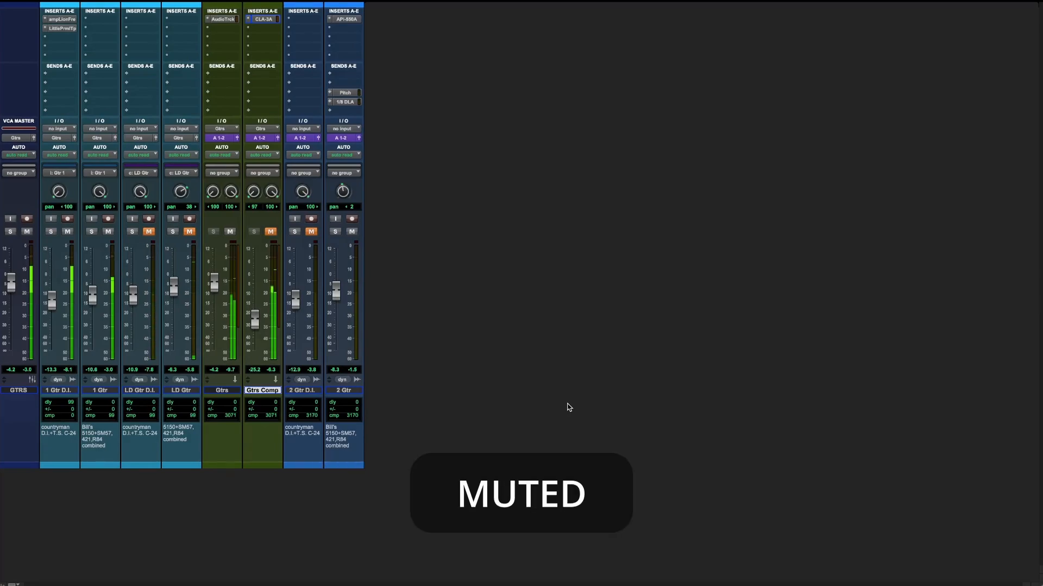
{"action": "key", "text": "shift+m"}
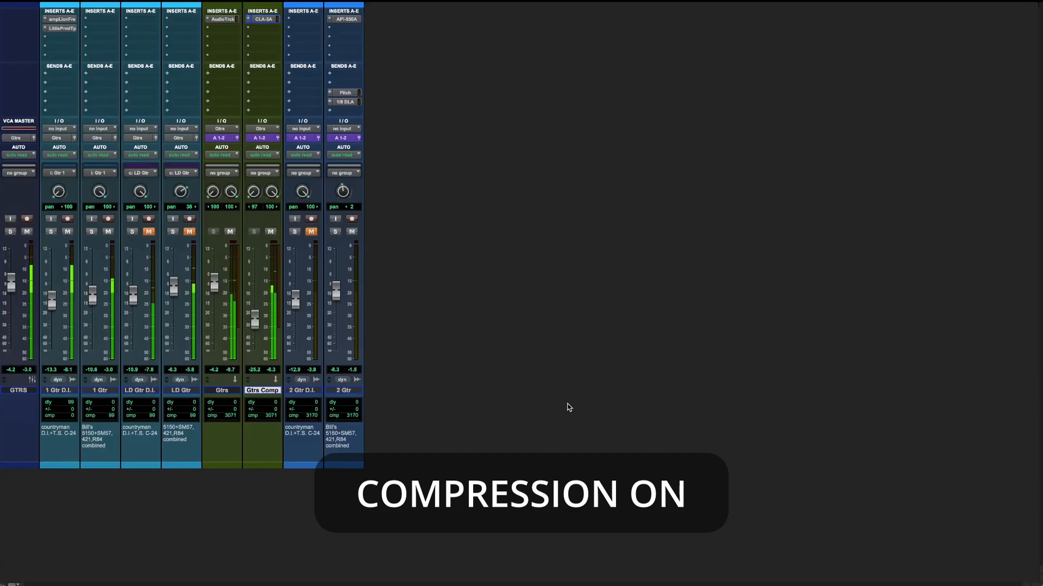
{"action": "key", "text": "shift+m"}
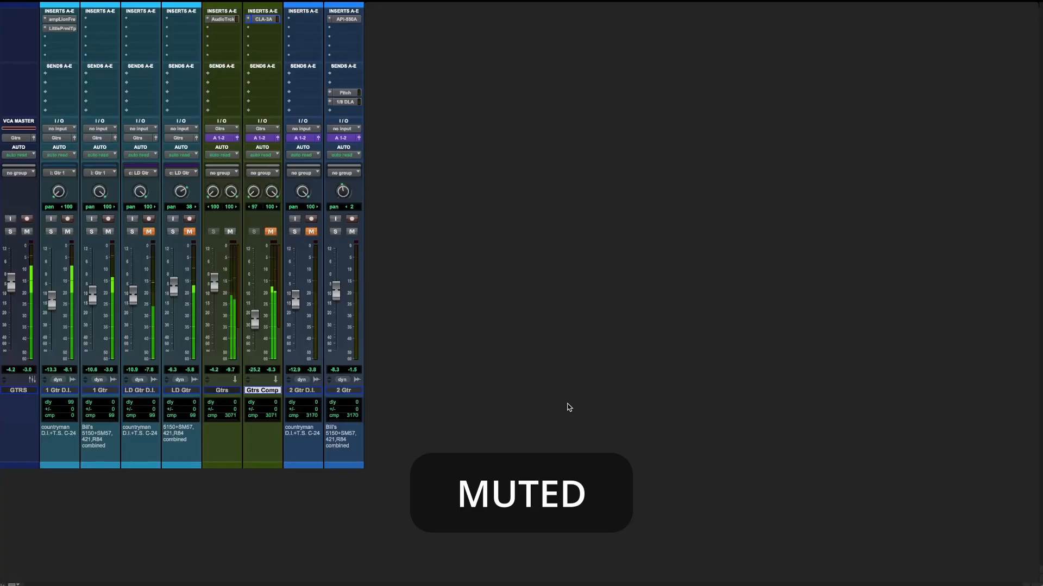
{"action": "key", "text": "shift+m"}
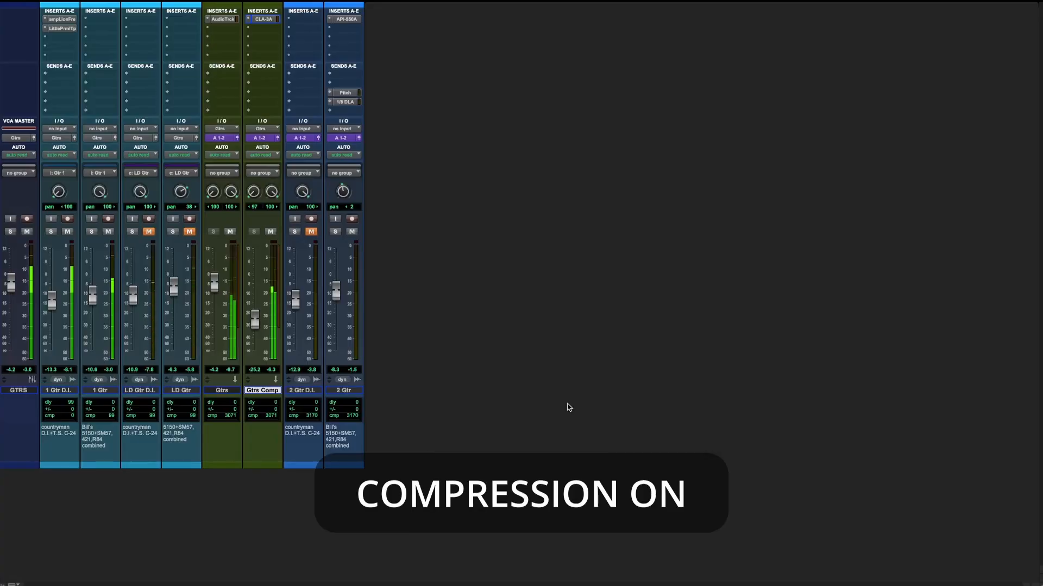
{"action": "key", "text": "shift+m"}
{"action": "key", "text": "shift+m"}
{"action": "key", "text": "shift+m"}
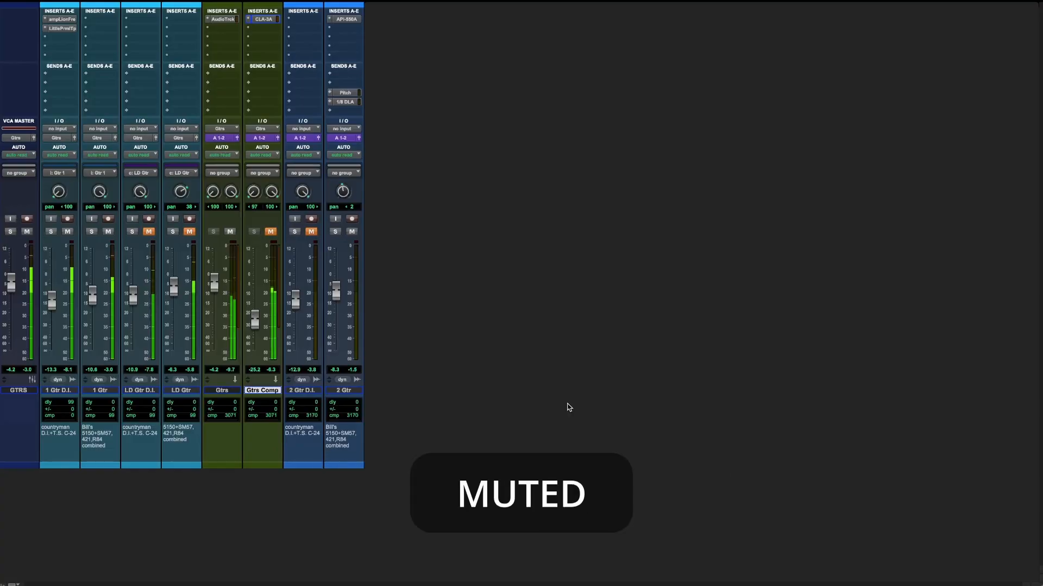
{"action": "key", "text": "shift+m"}
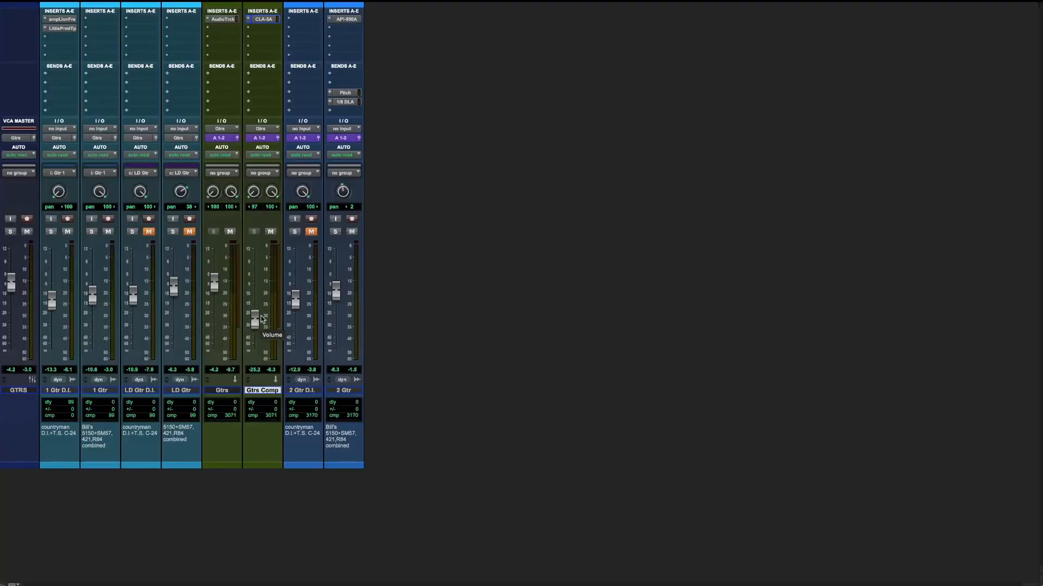
Step: Open the CLA-3A compressor on Gtrs Comp and switch its bypass on and back off
{"action": "left_click", "coordinate": [263, 19]}
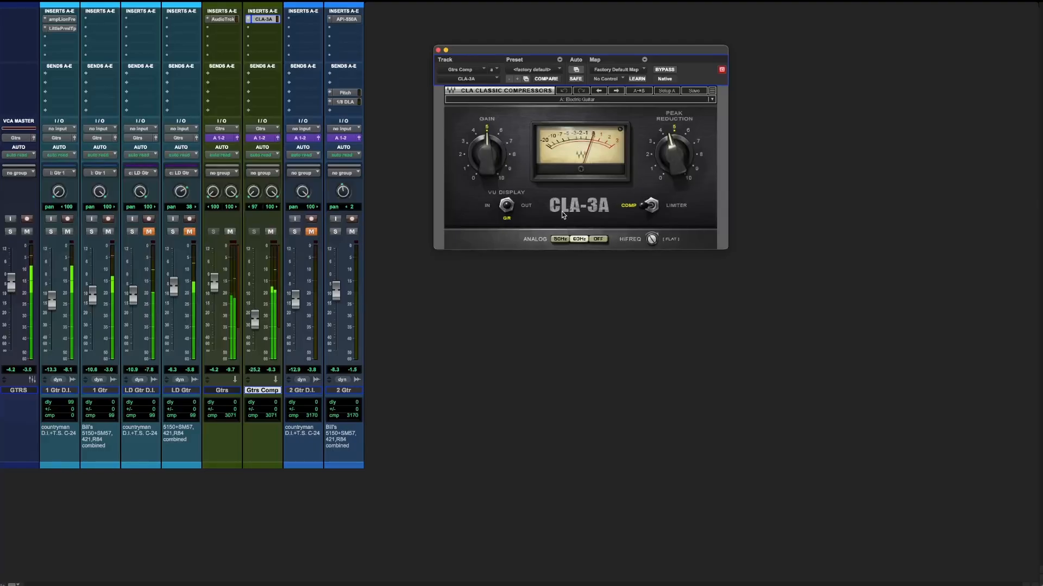
{"action": "left_click", "coordinate": [672, 71]}
{"action": "left_click", "coordinate": [672, 72]}
Step: With the GTRS VCA soloed, alternately mute and unmute Gtrs Comp during playback, leaving it unmuted
{"action": "left_click", "coordinate": [270, 232]}
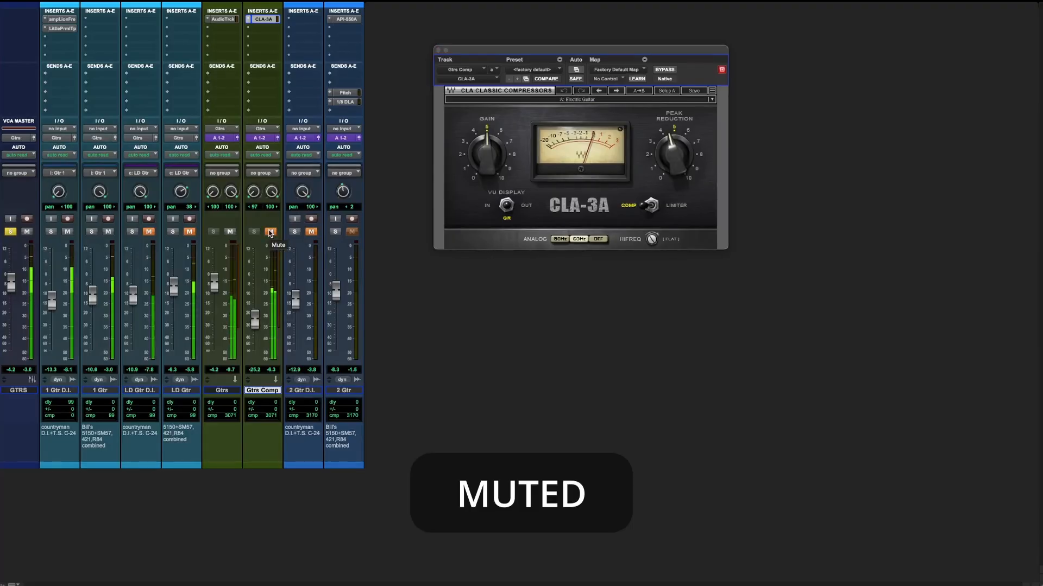
{"action": "left_click", "coordinate": [270, 232]}
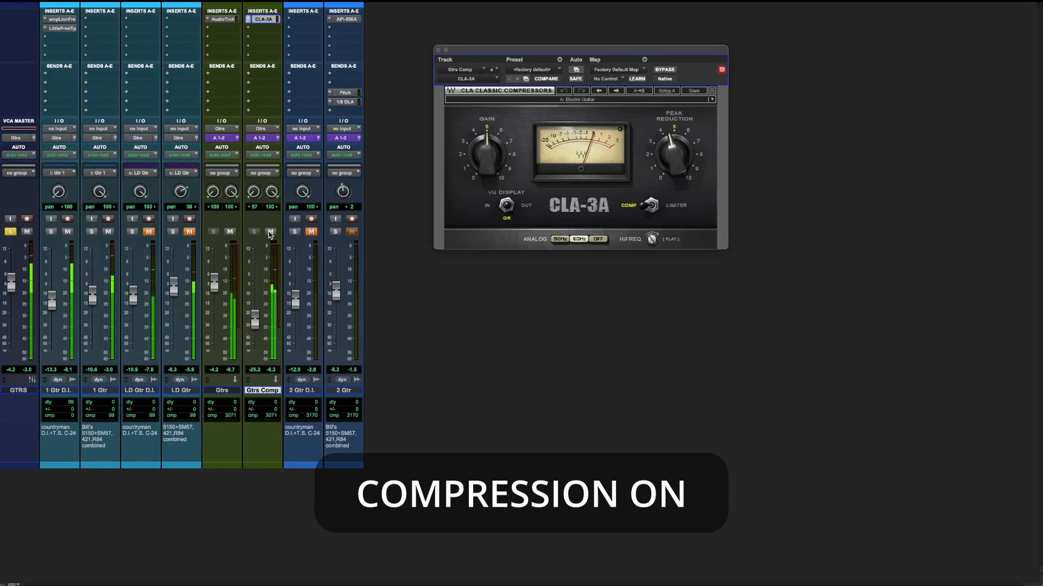
{"action": "left_click", "coordinate": [270, 232]}
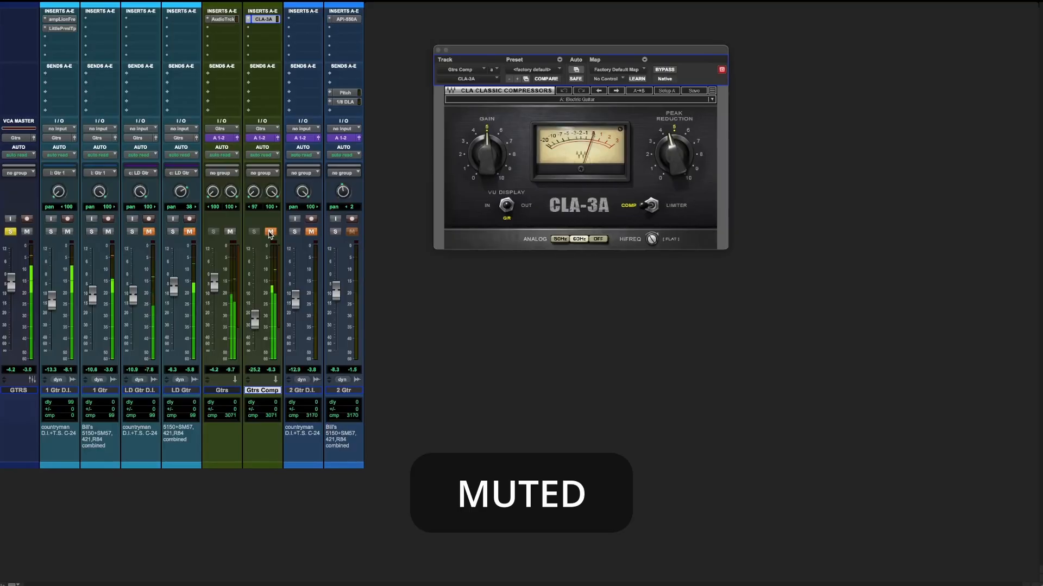
{"action": "left_click", "coordinate": [270, 232]}
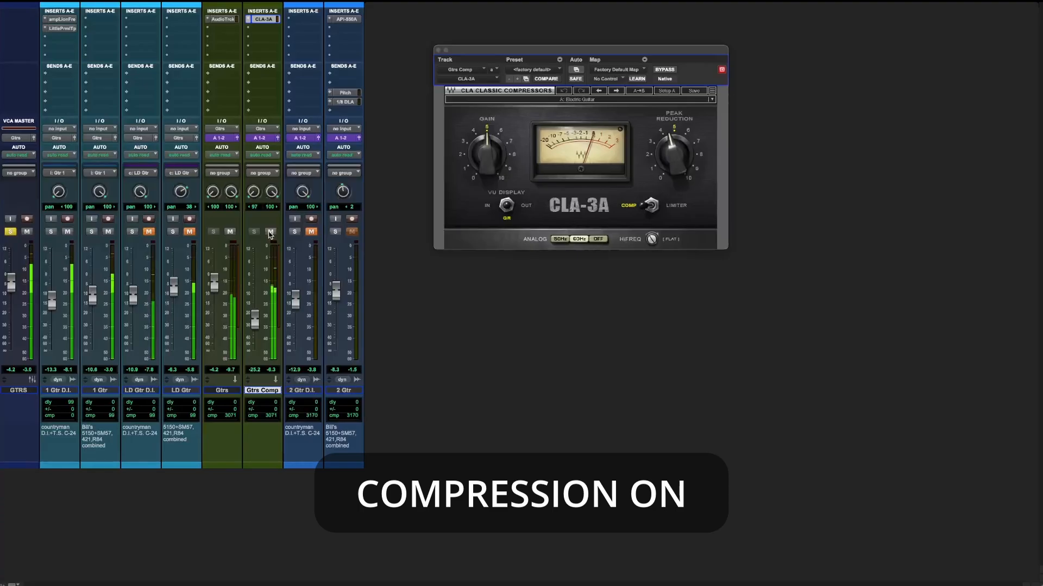
{"action": "left_click", "coordinate": [270, 232]}
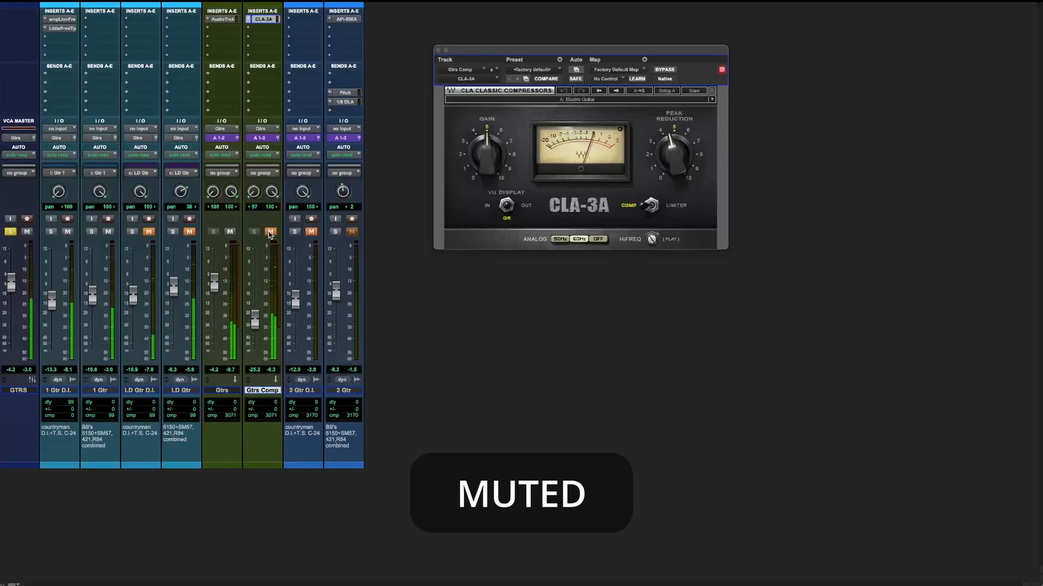
{"action": "left_click", "coordinate": [270, 232]}
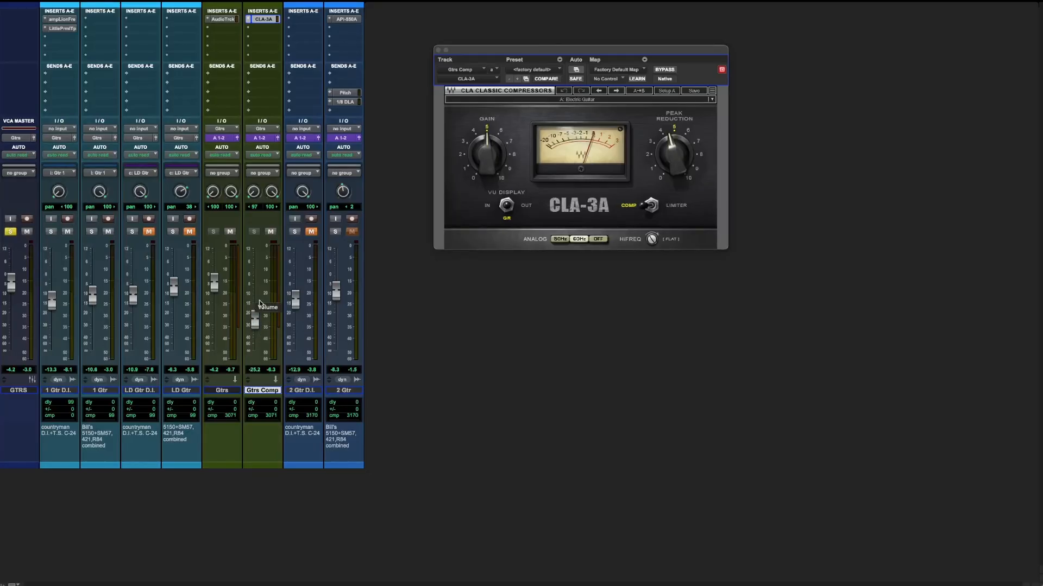
Step: Unsolo the GTRS VCA and compare the full mix with Gtrs Comp, raised to about -13 dB, muted and unmuted
{"action": "left_click", "coordinate": [11, 232]}
{"action": "left_click", "coordinate": [270, 231]}
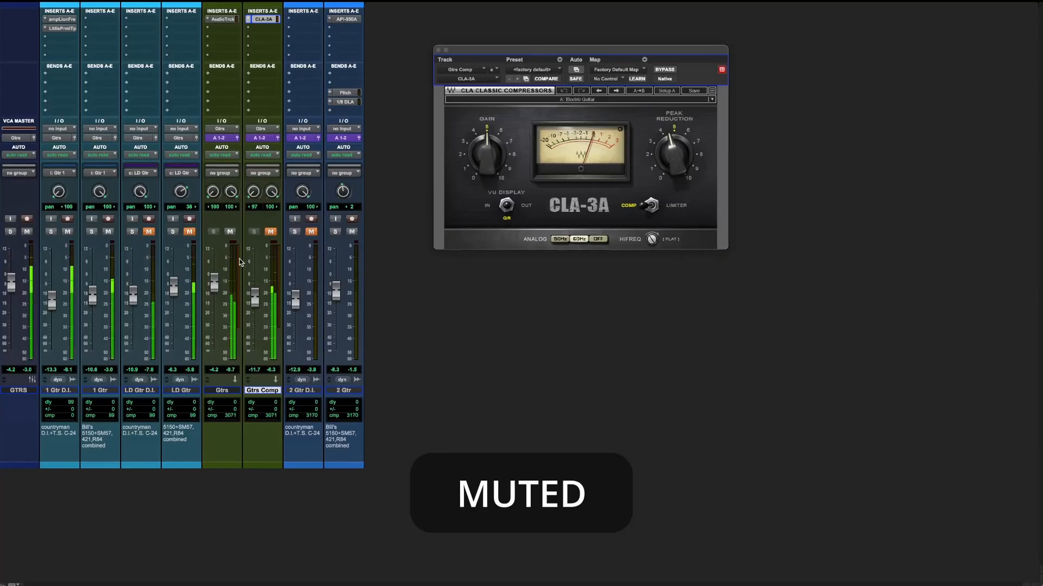
{"action": "key", "text": "shift+m"}
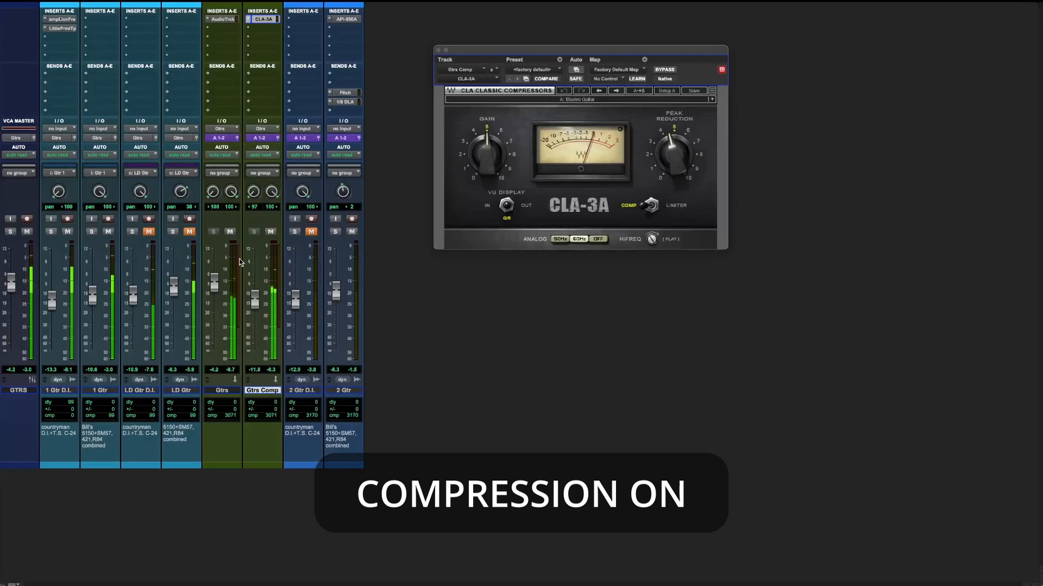
{"action": "key", "text": "shift+m"}
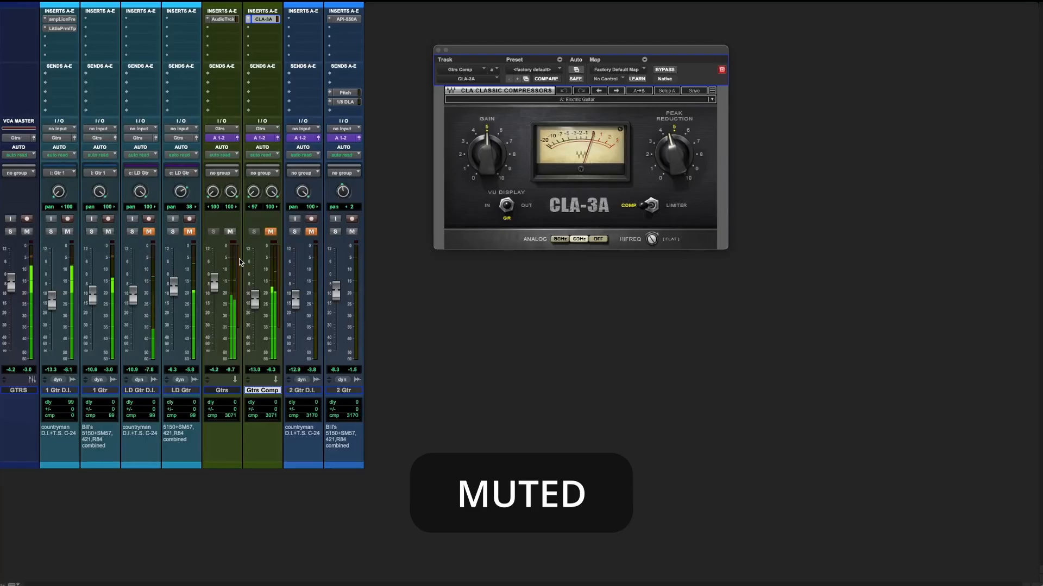
{"action": "key", "text": "shift+m"}
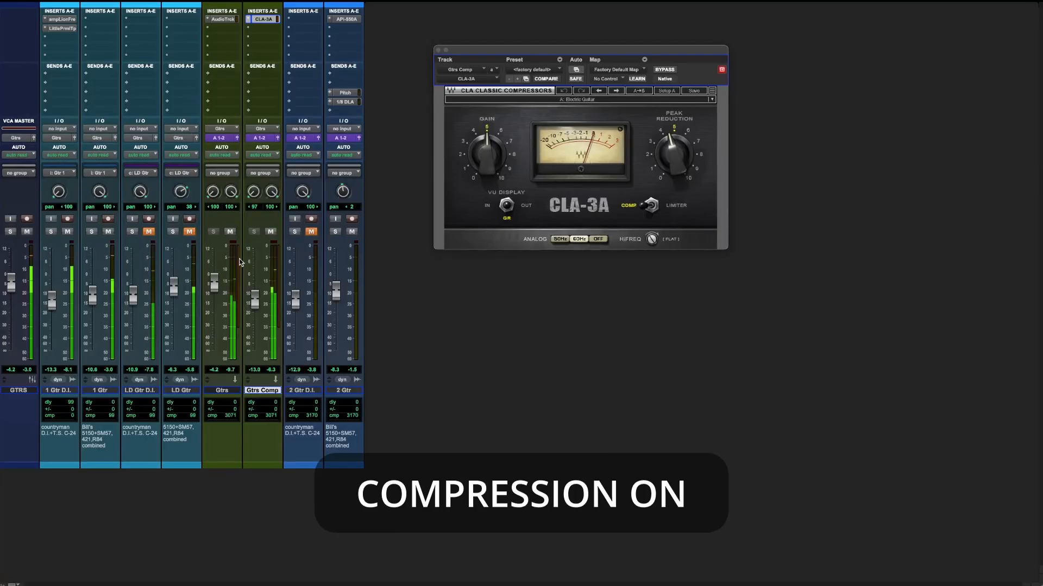
Step: Stop playback, then replay the full mix with Gtrs Comp lowered to -21.1 dB, alternately muting and unmuting it to compare
{"action": "key", "text": "space"}
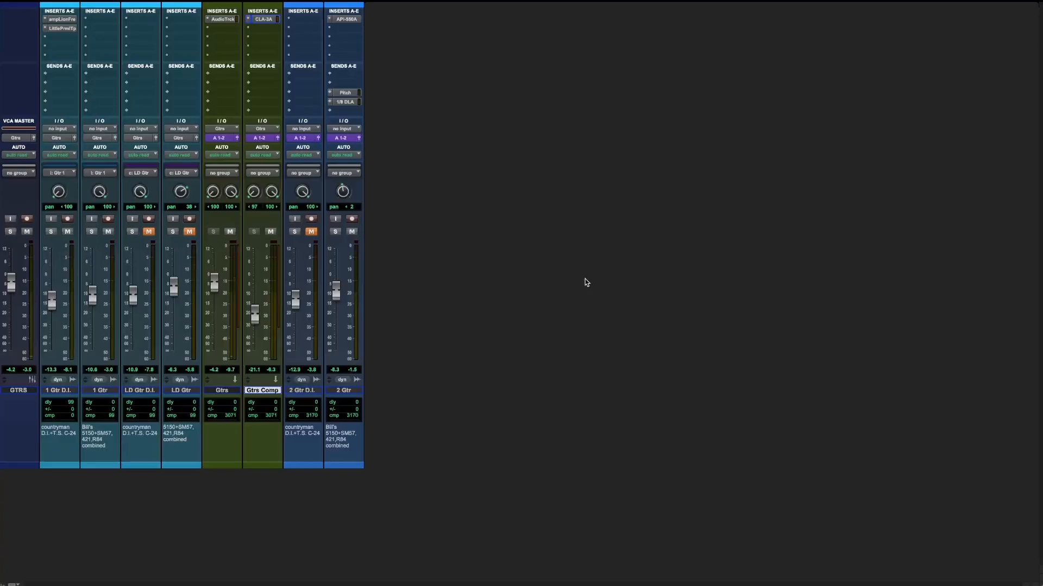
{"action": "key", "text": "space"}
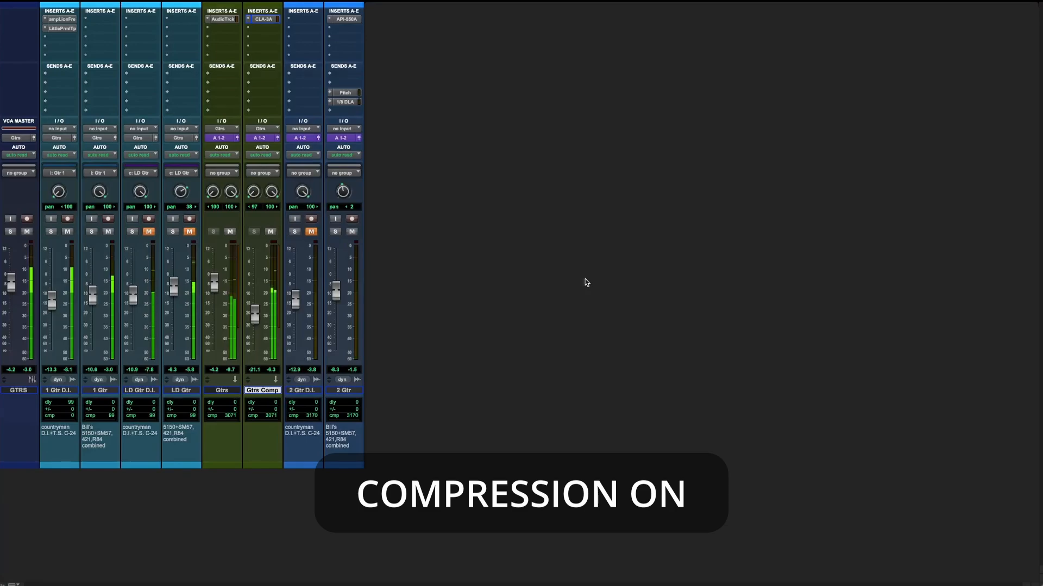
{"action": "key", "text": "shift+m"}
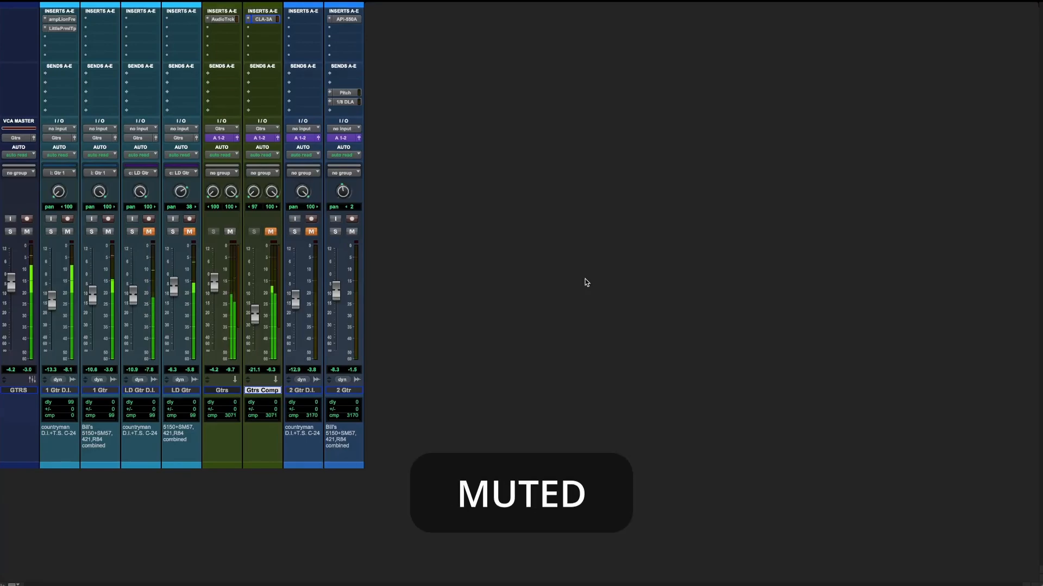
{"action": "key", "text": "shift+m"}
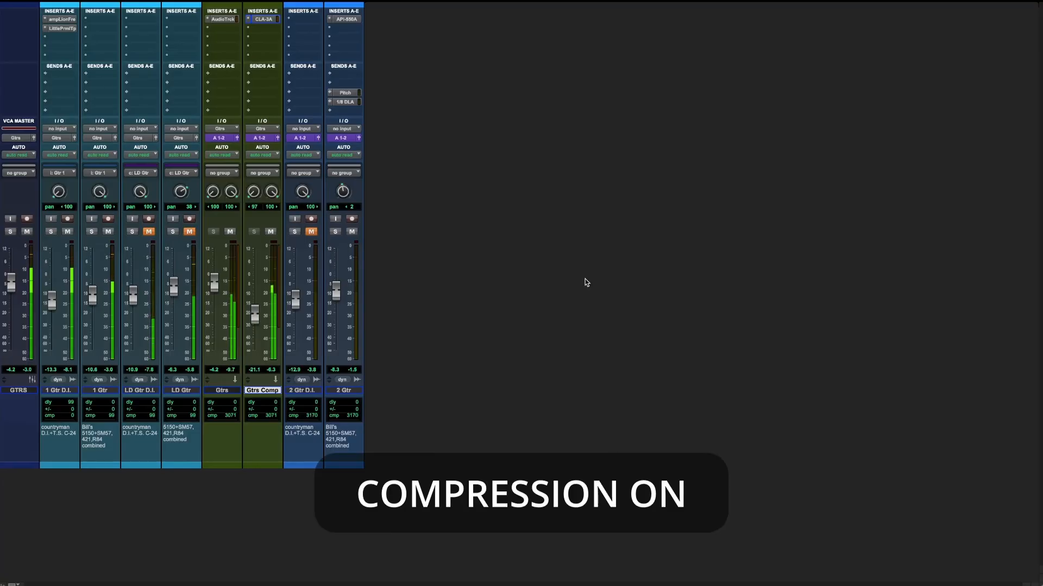
{"action": "key", "text": "shift+m"}
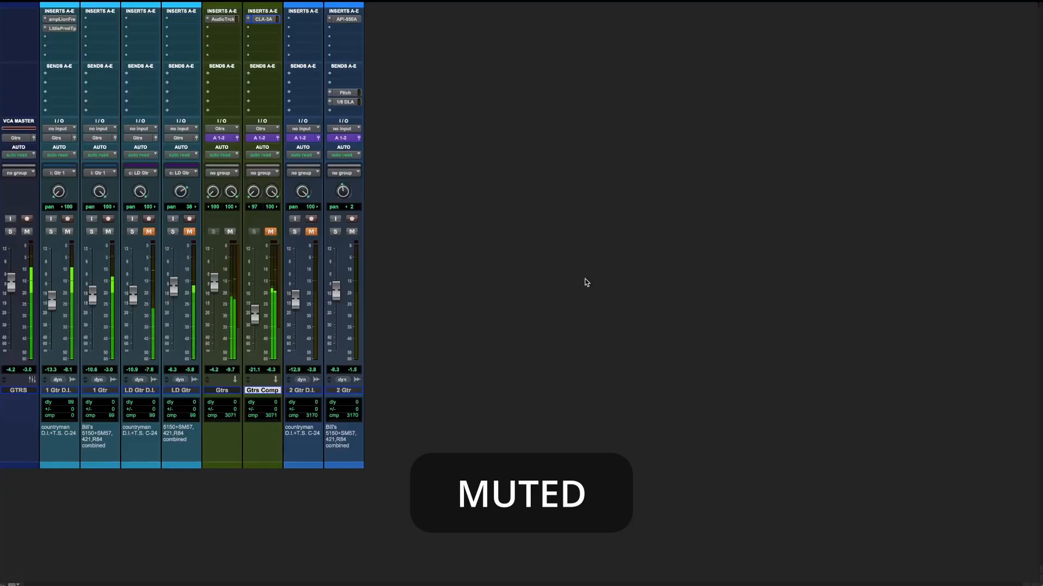
{"action": "key", "text": "shift+m"}
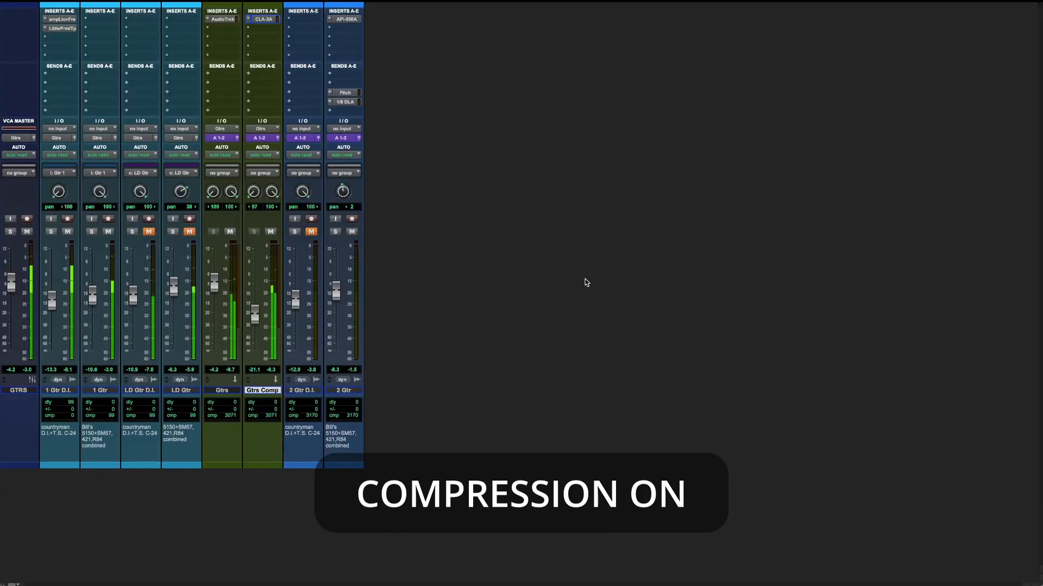
{"action": "key", "text": "shift+m"}
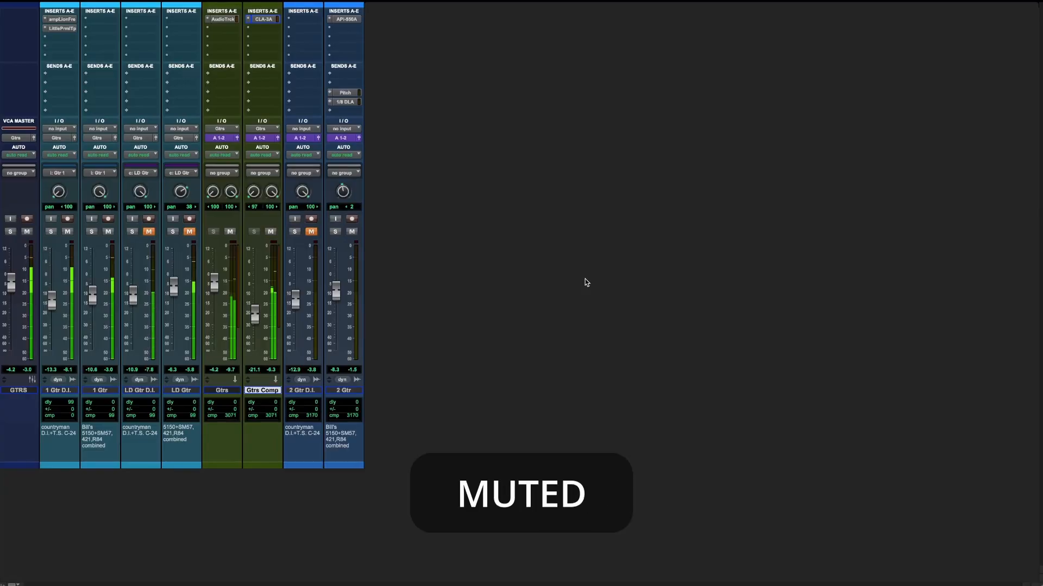